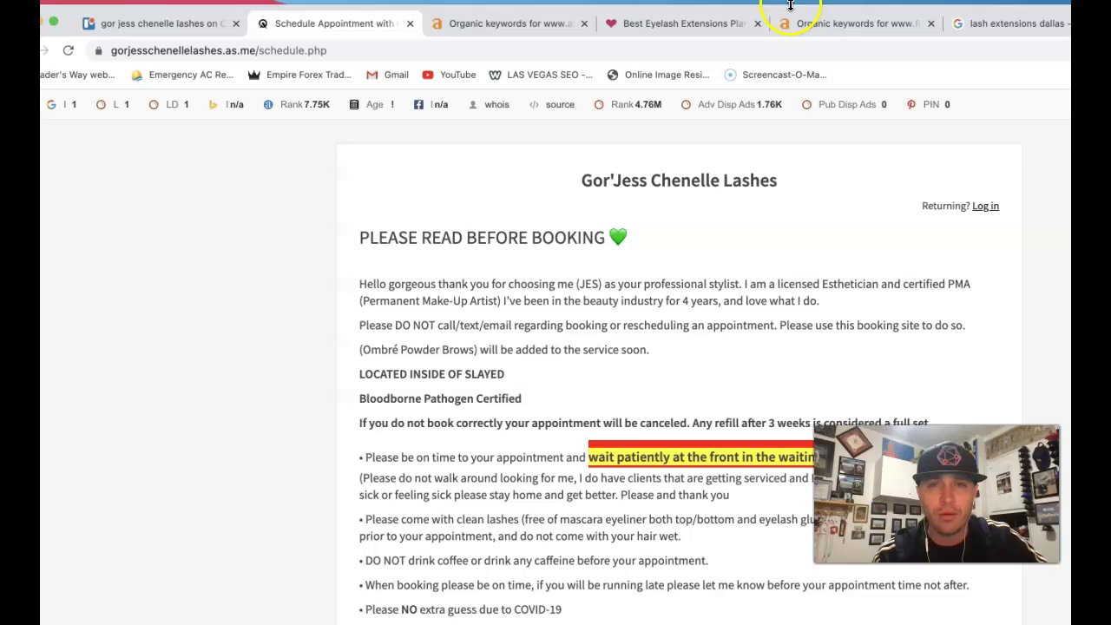
Open the Flirty Girl Lash Studio page and save its before-and-after eye image to Downloads as a WebP image.
{"action": "left_click", "coordinate": [738, 28]}
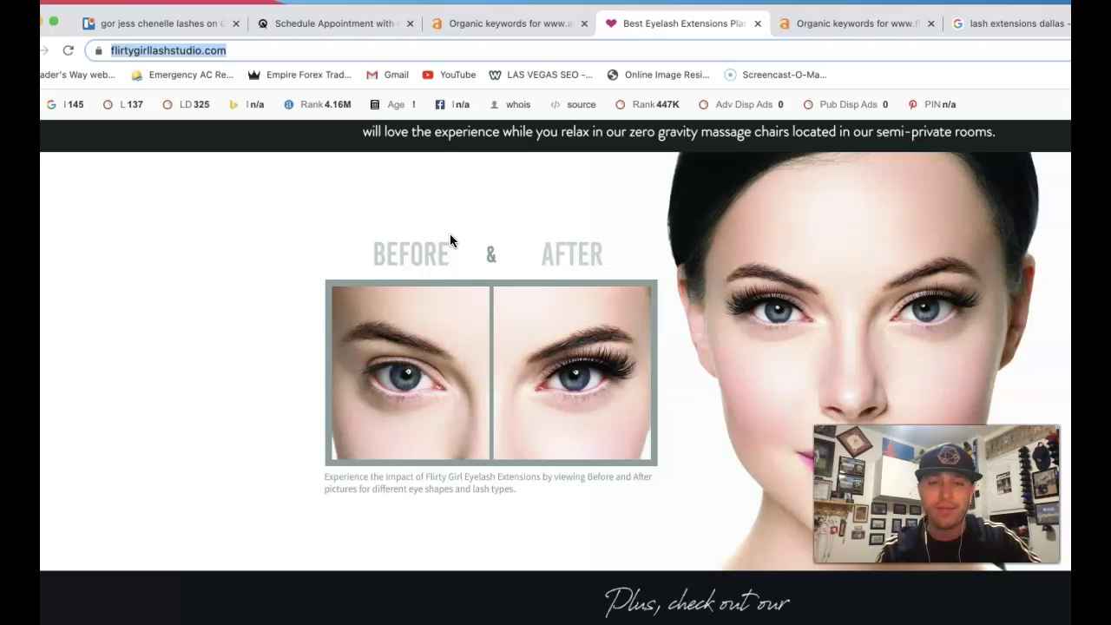
{"action": "scroll", "coordinate": [449, 240], "scroll_direction": "down", "scroll_amount": 4}
{"action": "right_click", "coordinate": [571, 225]}
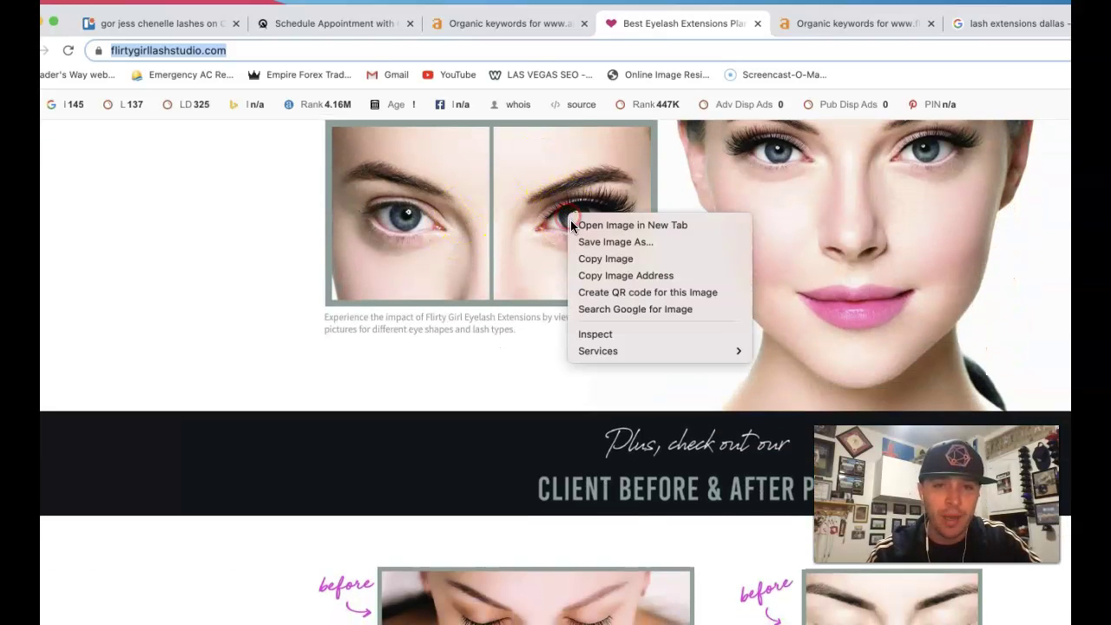
{"action": "left_click", "coordinate": [583, 242]}
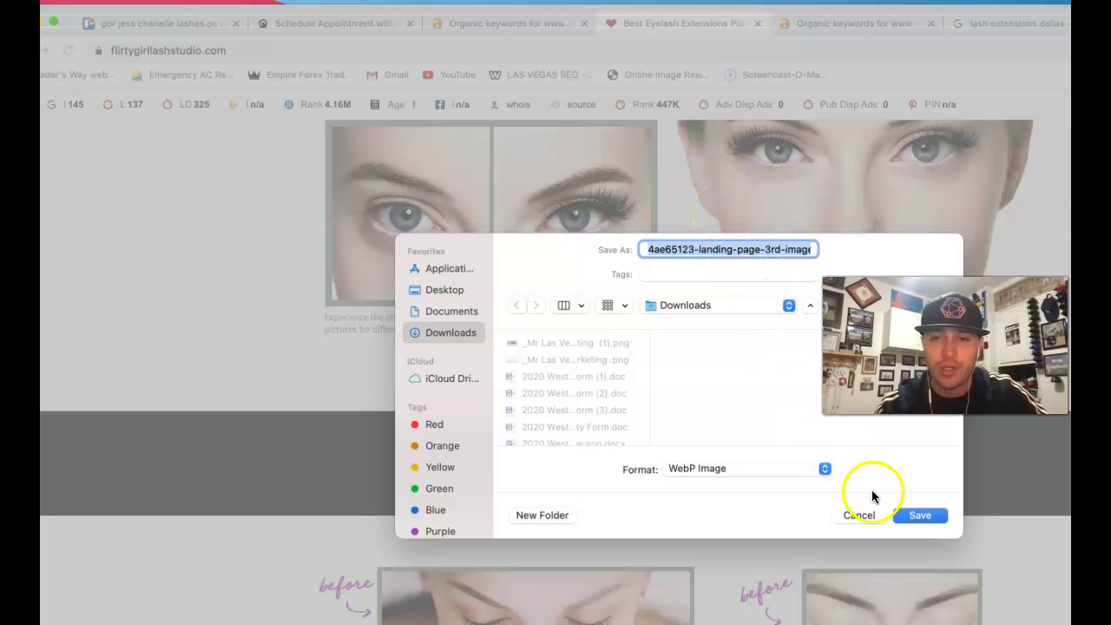
{"action": "left_click", "coordinate": [918, 516]}
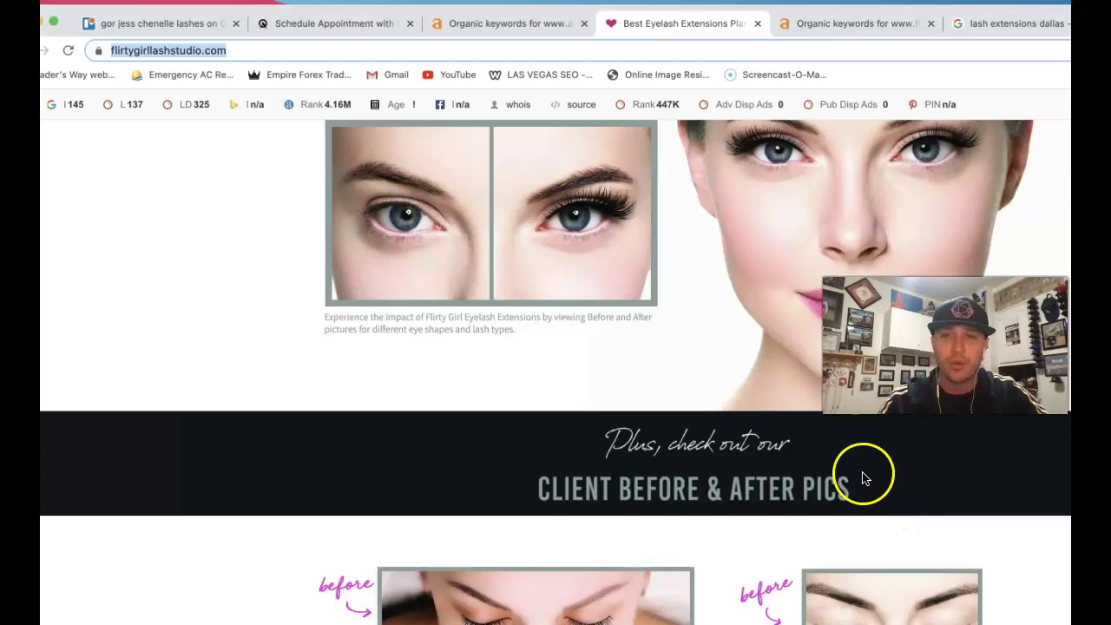
Switch to the Google results for "lash extensions dallas" and review the businesses in the local map listings.
{"action": "scroll", "coordinate": [865, 478], "scroll_direction": "up", "scroll_amount": 3}
{"action": "left_click", "coordinate": [999, 23]}
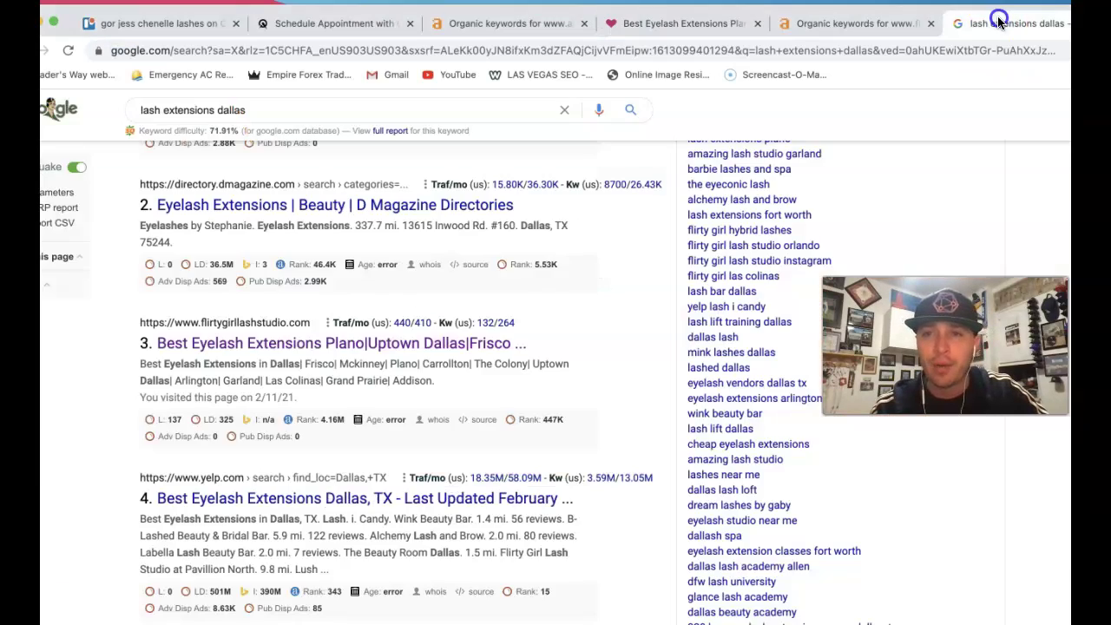
{"action": "scroll", "coordinate": [605, 186], "scroll_direction": "up", "scroll_amount": 10}
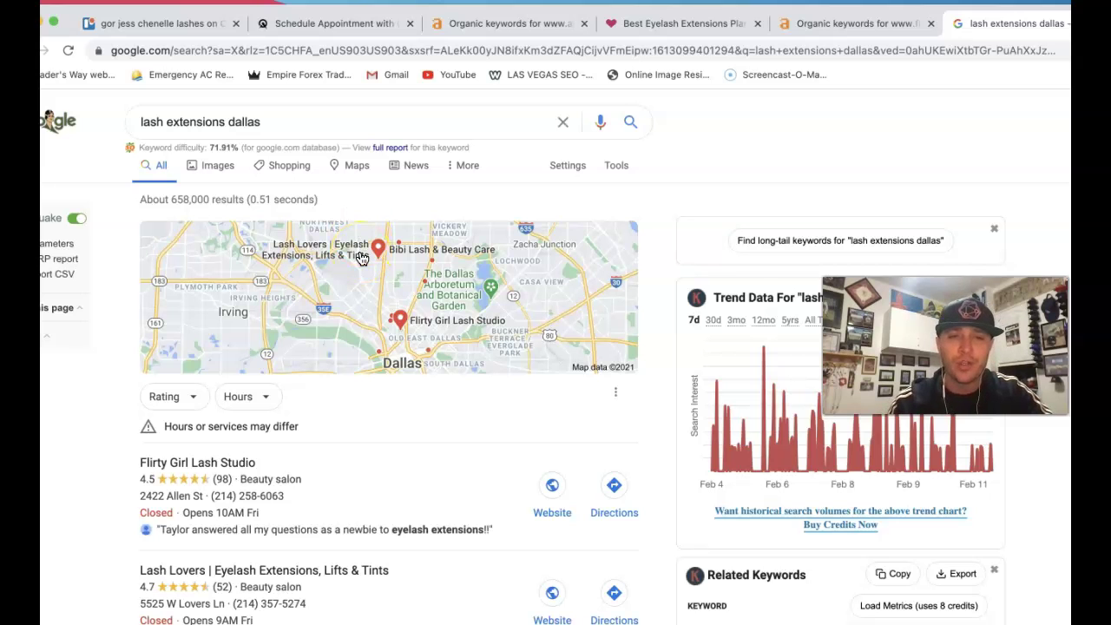
{"action": "scroll", "coordinate": [347, 364], "scroll_direction": "down", "scroll_amount": 2}
{"action": "scroll", "coordinate": [308, 477], "scroll_direction": "down", "scroll_amount": 3}
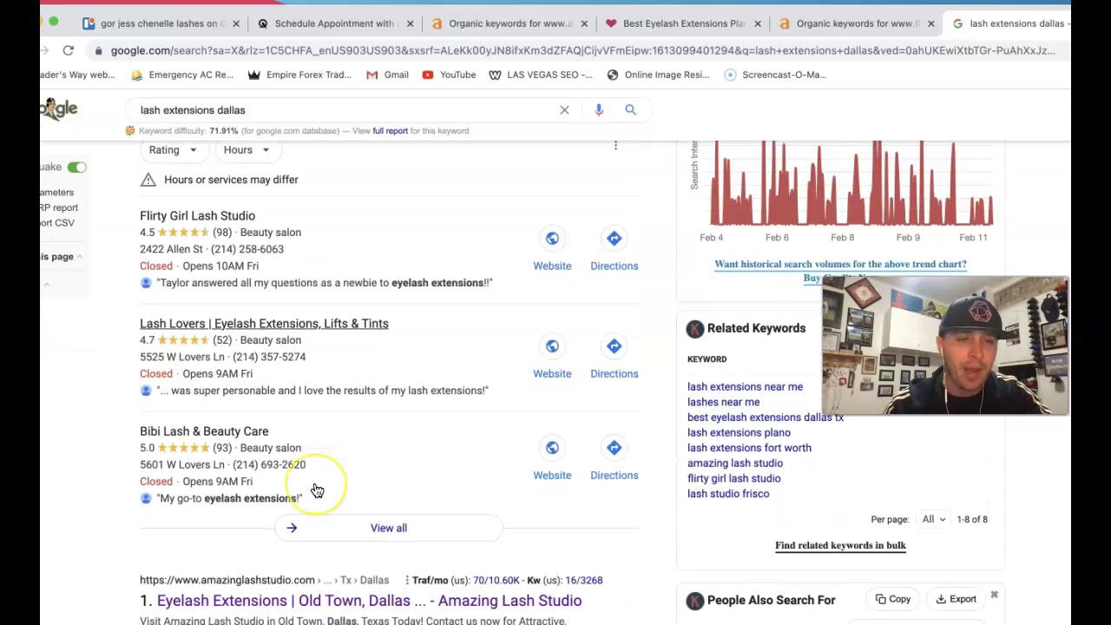
{"action": "scroll", "coordinate": [317, 490], "scroll_direction": "up", "scroll_amount": 2}
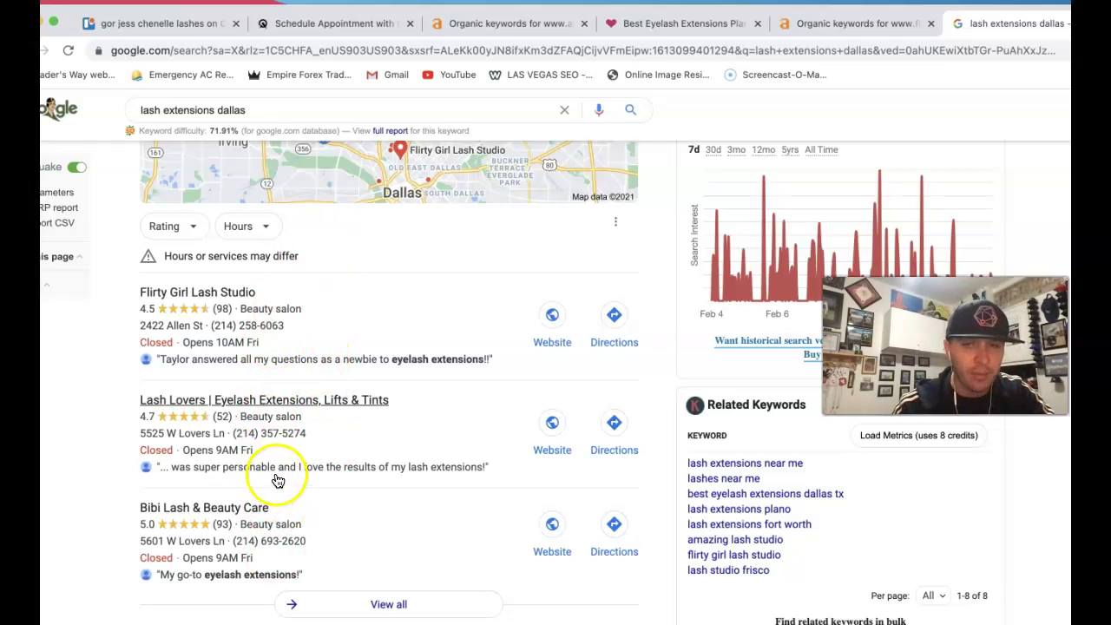
Open the full list of local businesses for "lash extensions dallas" and browse through the listings.
{"action": "left_click", "coordinate": [382, 605]}
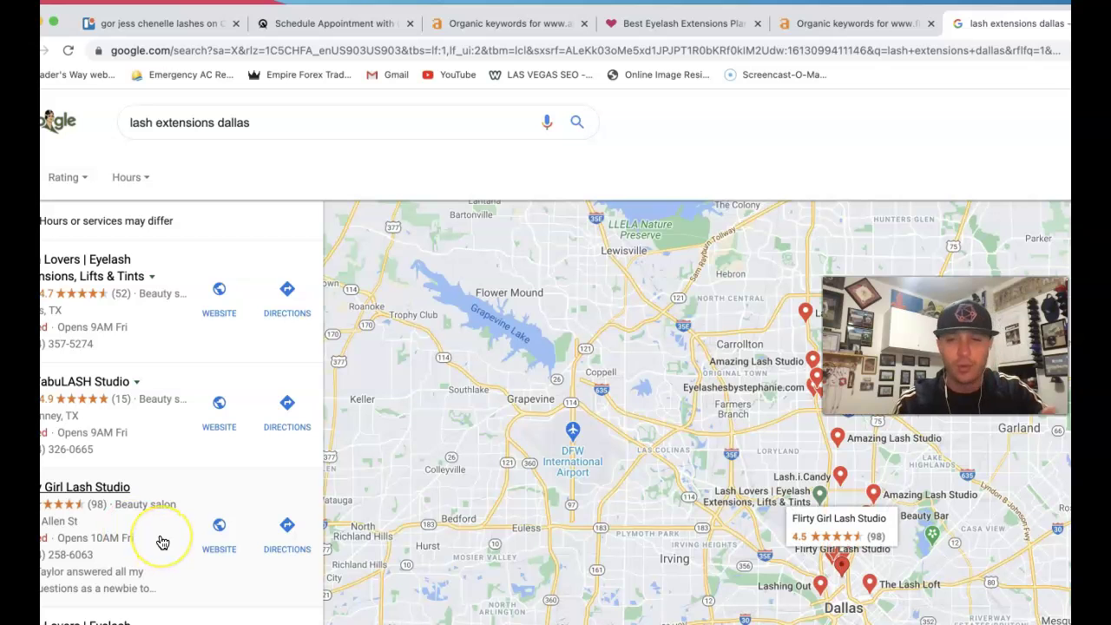
{"action": "scroll", "coordinate": [162, 543], "scroll_direction": "down", "scroll_amount": 10}
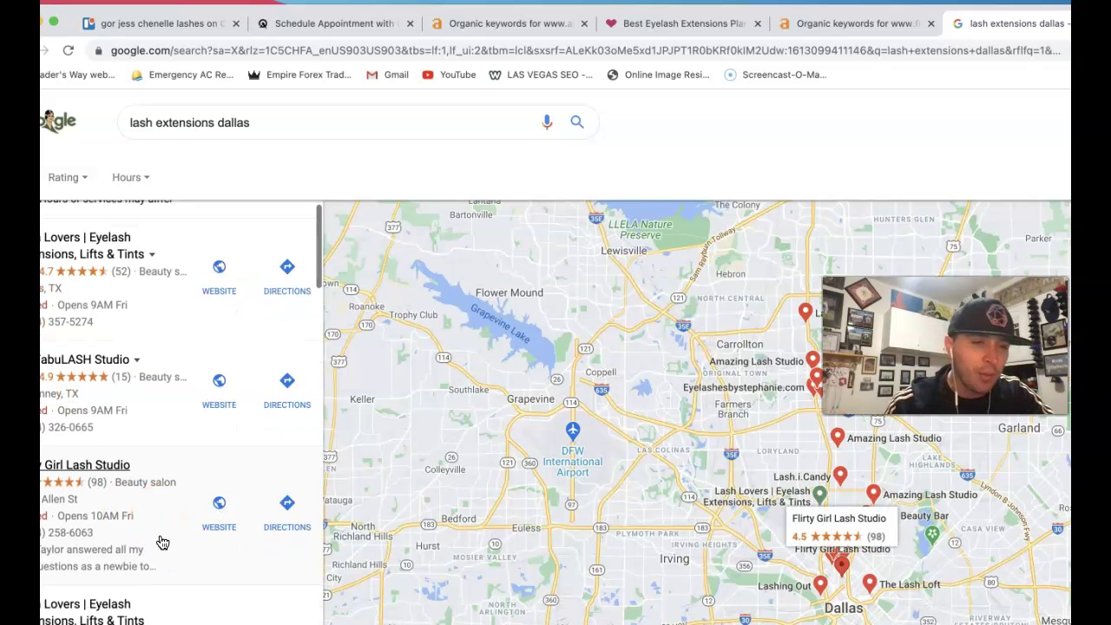
{"action": "scroll", "coordinate": [161, 543], "scroll_direction": "down", "scroll_amount": 5}
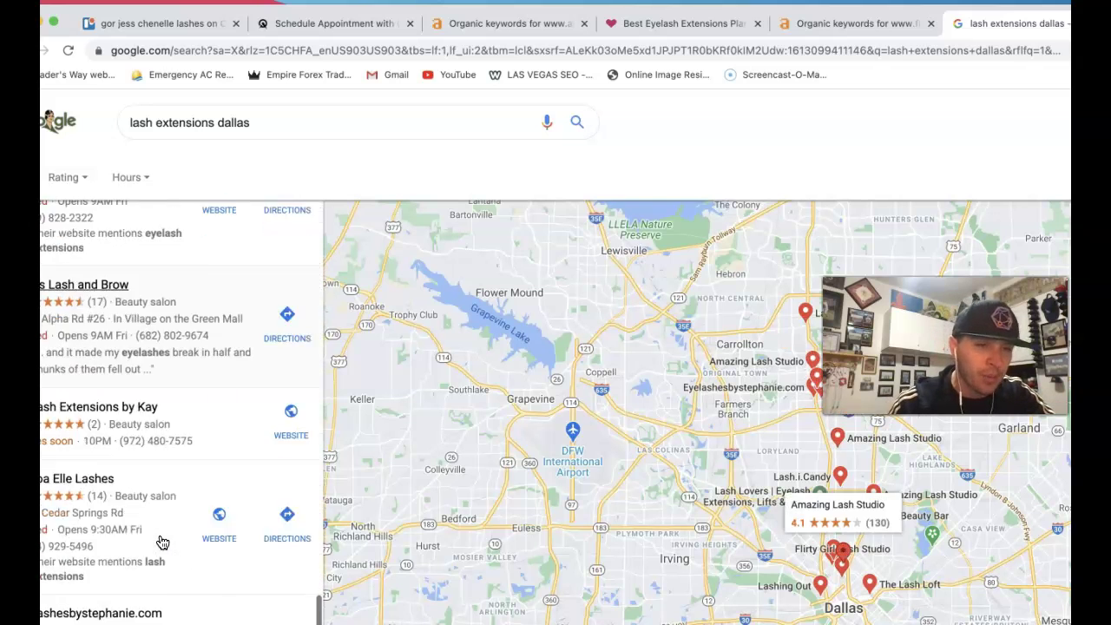
{"action": "left_click", "coordinate": [139, 592]}
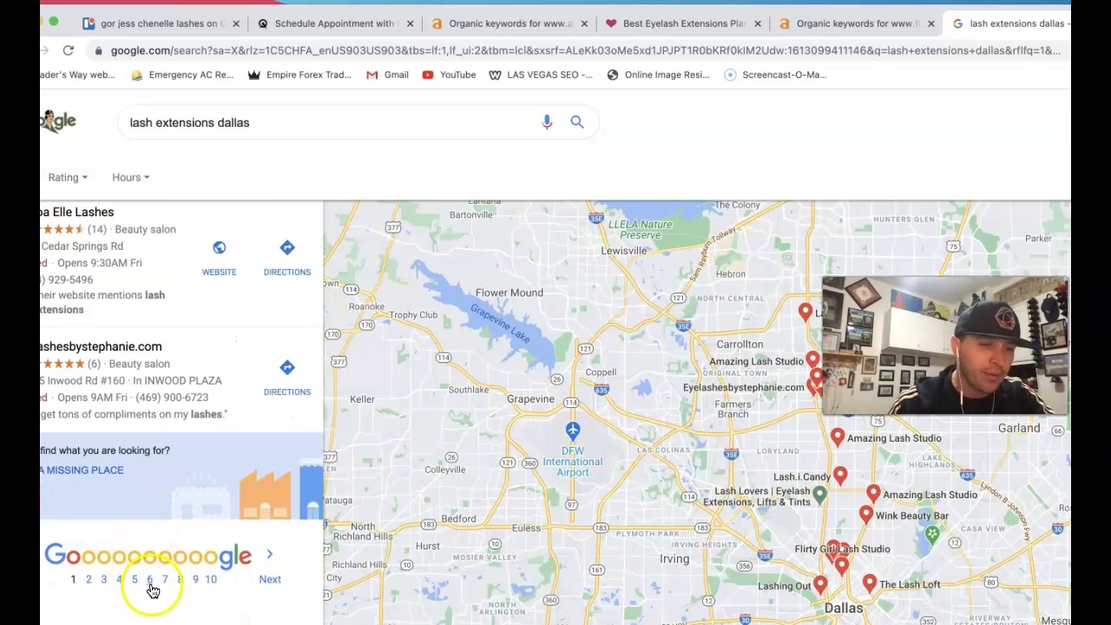
{"action": "scroll", "coordinate": [119, 398], "scroll_direction": "up", "scroll_amount": 5}
{"action": "scroll", "coordinate": [121, 400], "scroll_direction": "up", "scroll_amount": 5}
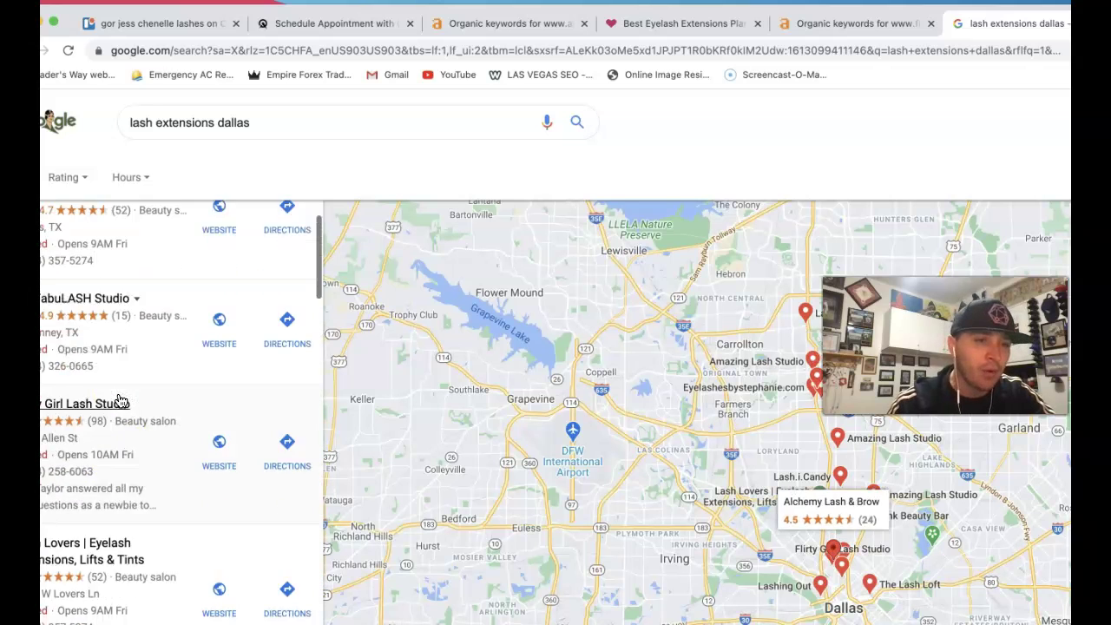
Return to the main search results and review the local listings and the organic results beneath them.
{"action": "key", "text": "alt+Left"}
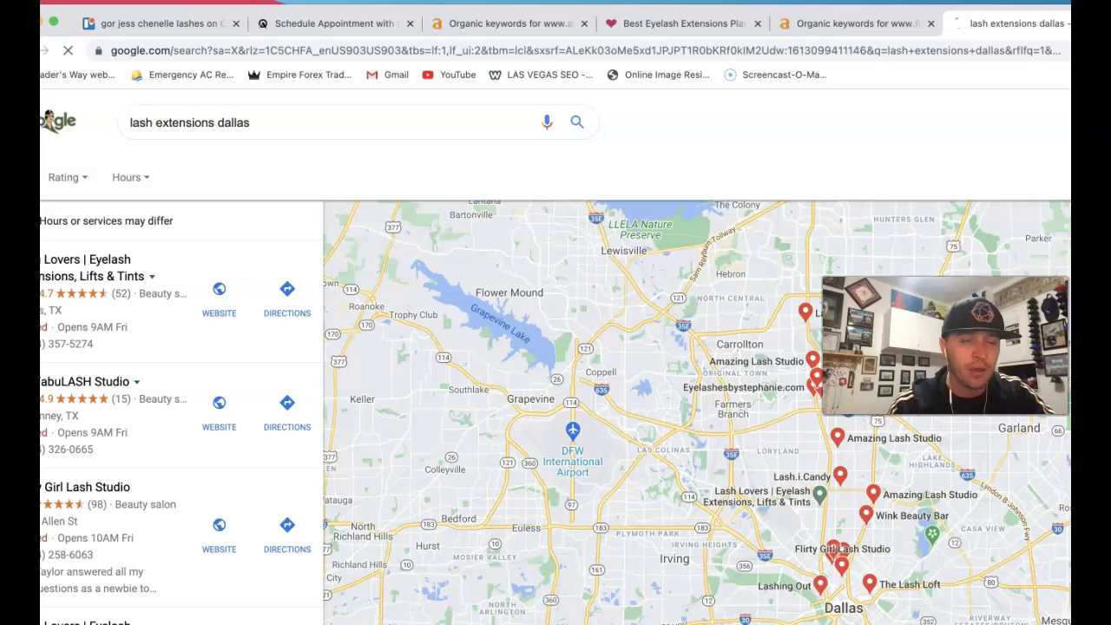
{"action": "scroll", "coordinate": [555, 364], "scroll_direction": "down", "scroll_amount": 3}
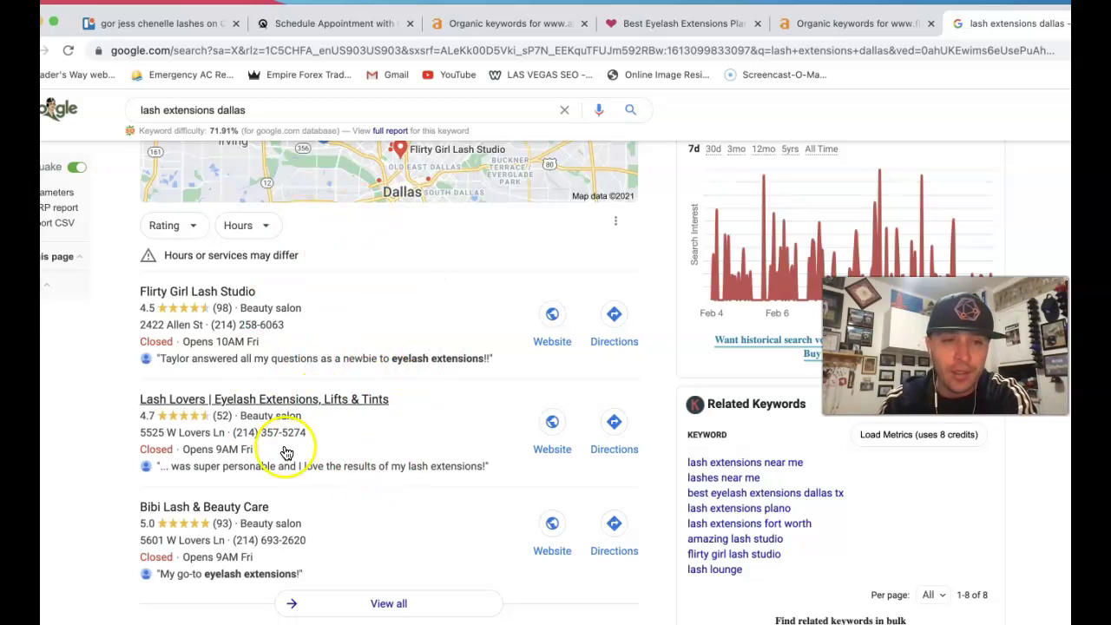
{"action": "scroll", "coordinate": [269, 434], "scroll_direction": "down", "scroll_amount": 6}
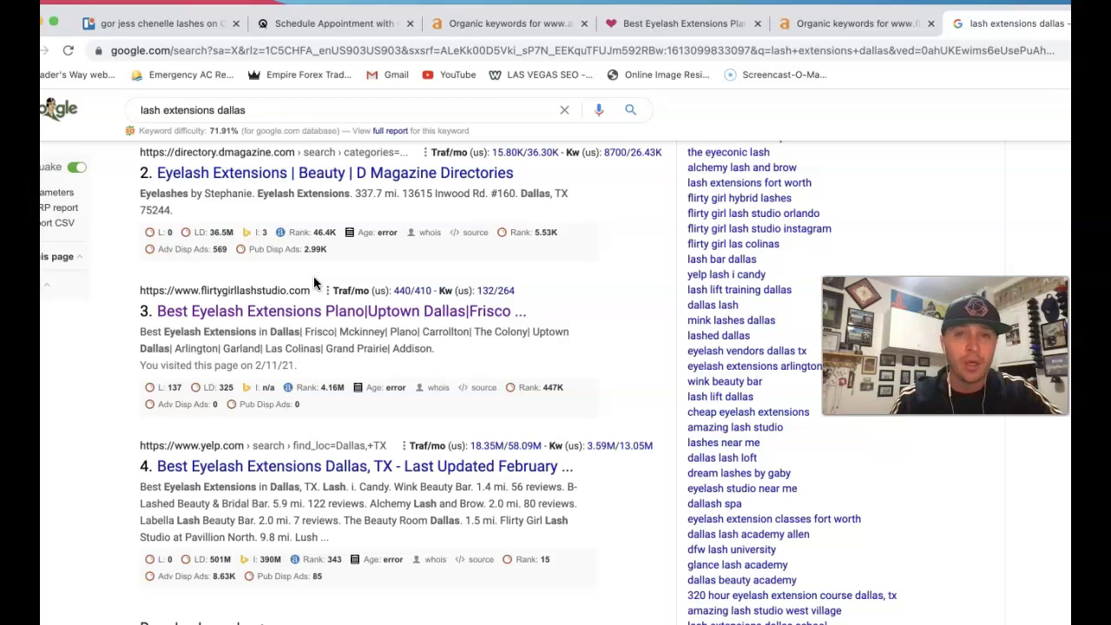
Revisit the Flirty Girl Lash Studio site, then switch to Ahrefs and open the site's overview report.
{"action": "left_click", "coordinate": [682, 24]}
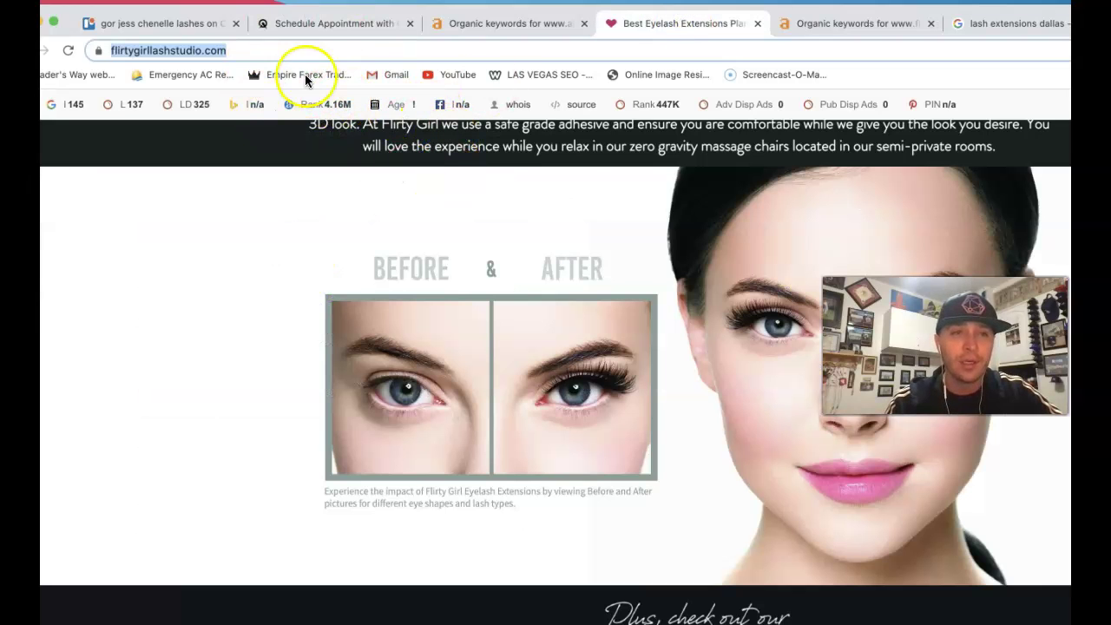
{"action": "left_click", "coordinate": [835, 24]}
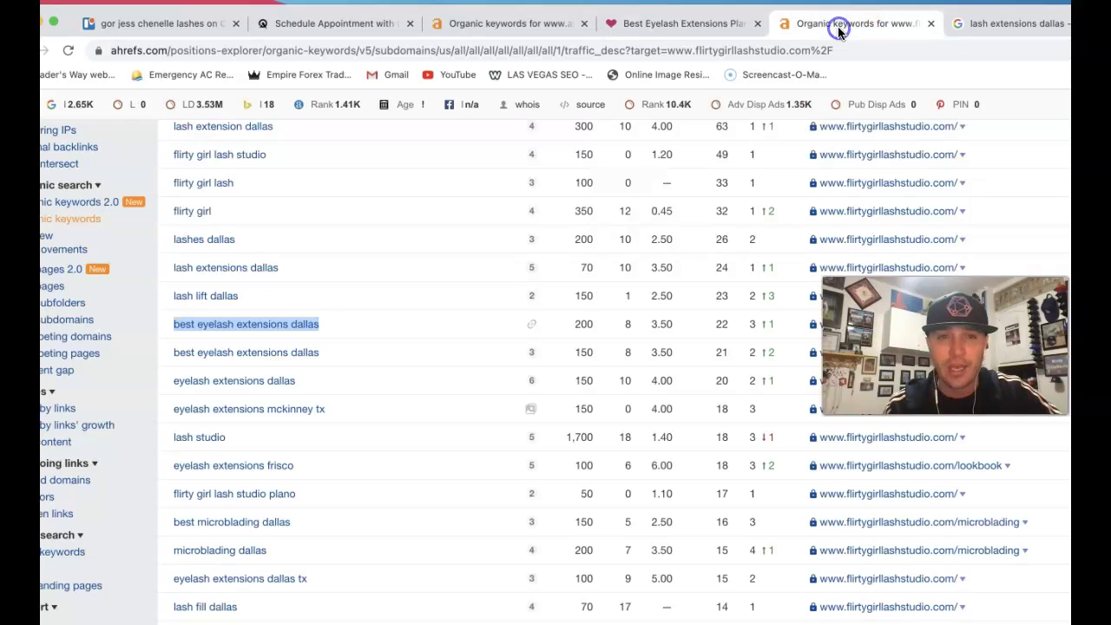
{"action": "scroll", "coordinate": [495, 364], "scroll_direction": "up", "scroll_amount": 3}
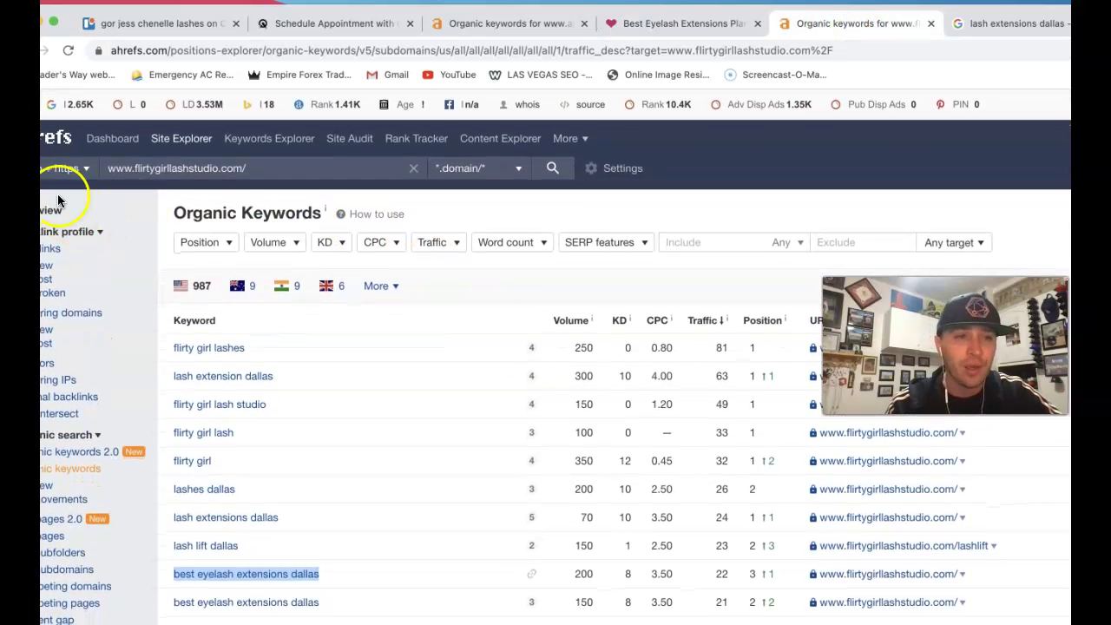
{"action": "left_click", "coordinate": [59, 215]}
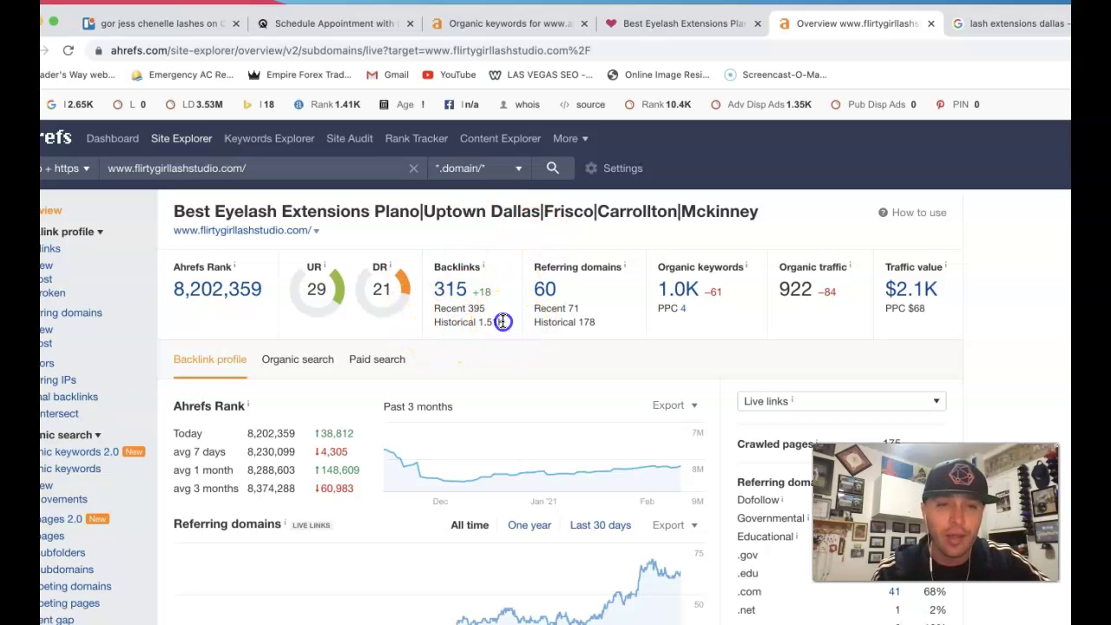
Highlight the historical backlinks, PPC keywords and organic traffic figures in the competitor's overview.
{"action": "left_click_drag", "start_coordinate": [504, 322], "coordinate": [464, 322]}
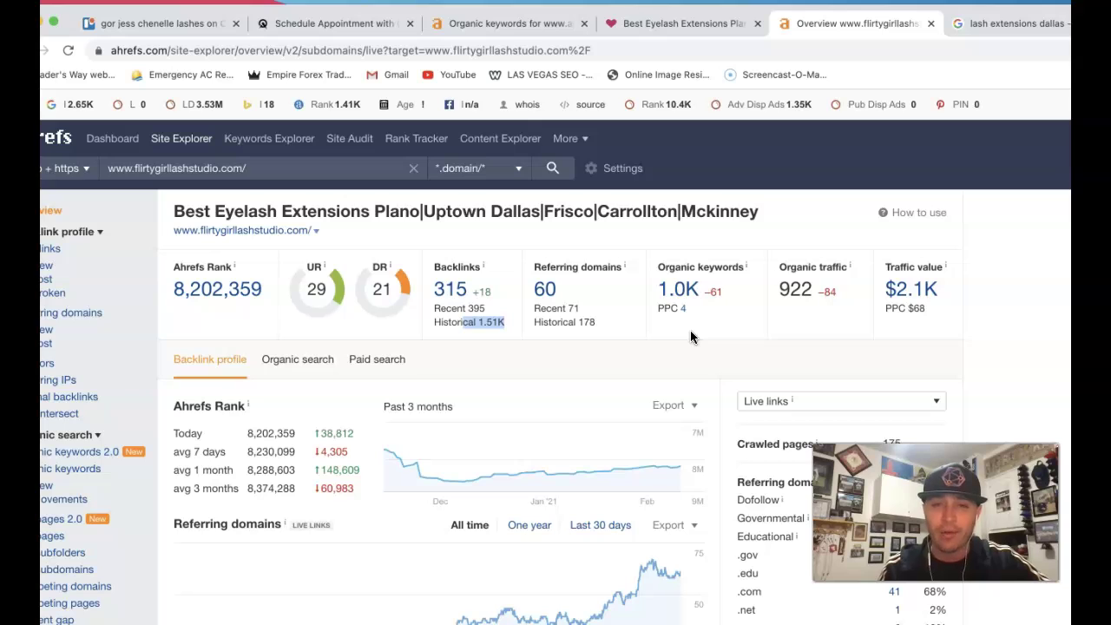
{"action": "left_click_drag", "start_coordinate": [688, 306], "coordinate": [658, 303]}
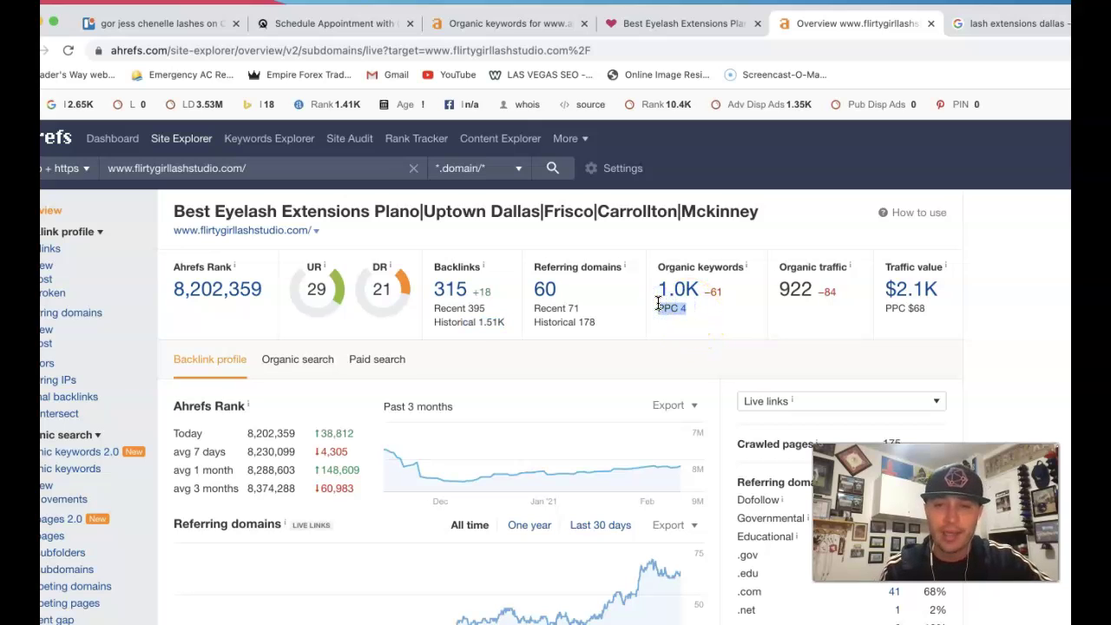
{"action": "left_click_drag", "start_coordinate": [817, 290], "coordinate": [772, 293]}
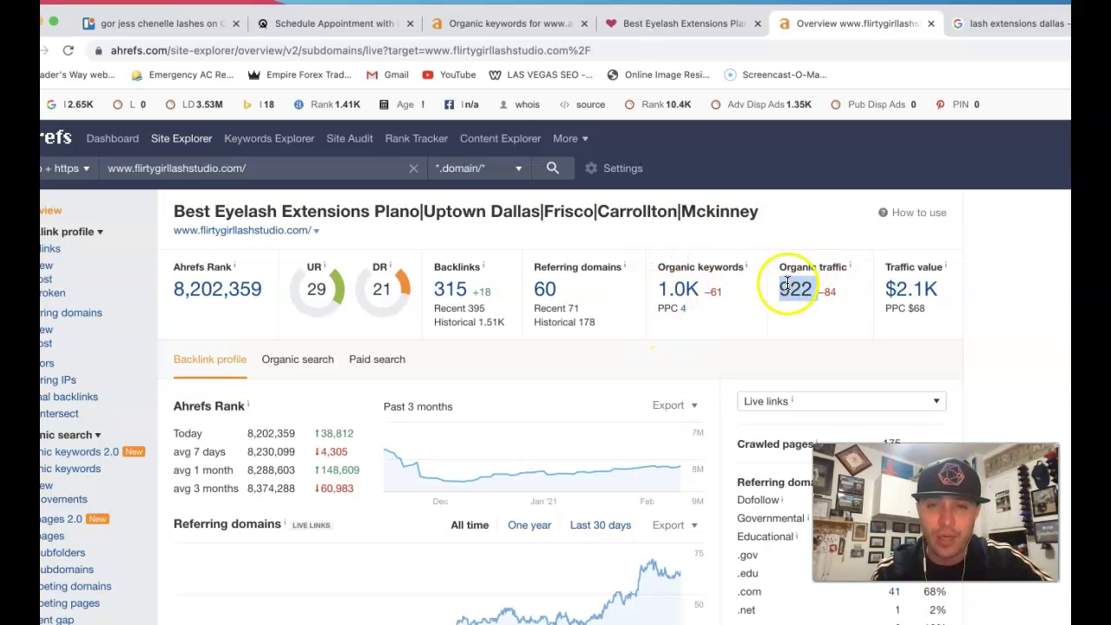
Open the competitor's organic keywords report and highlight the "lash extension dallas" keyword and its traffic figure.
{"action": "left_click", "coordinate": [682, 290]}
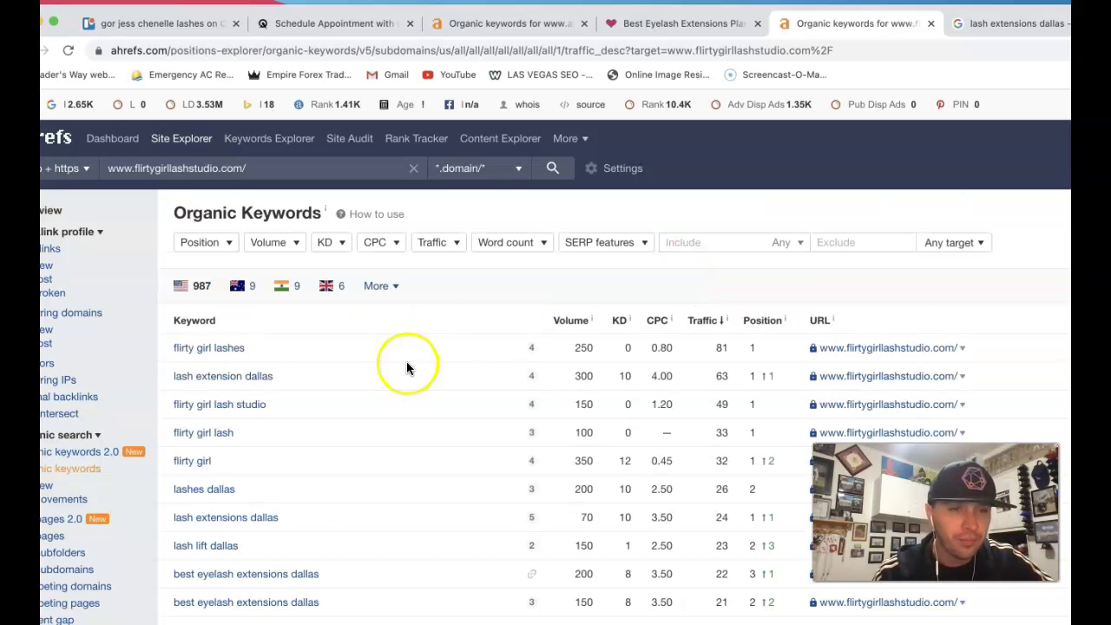
{"action": "scroll", "coordinate": [395, 378], "scroll_direction": "down", "scroll_amount": 3}
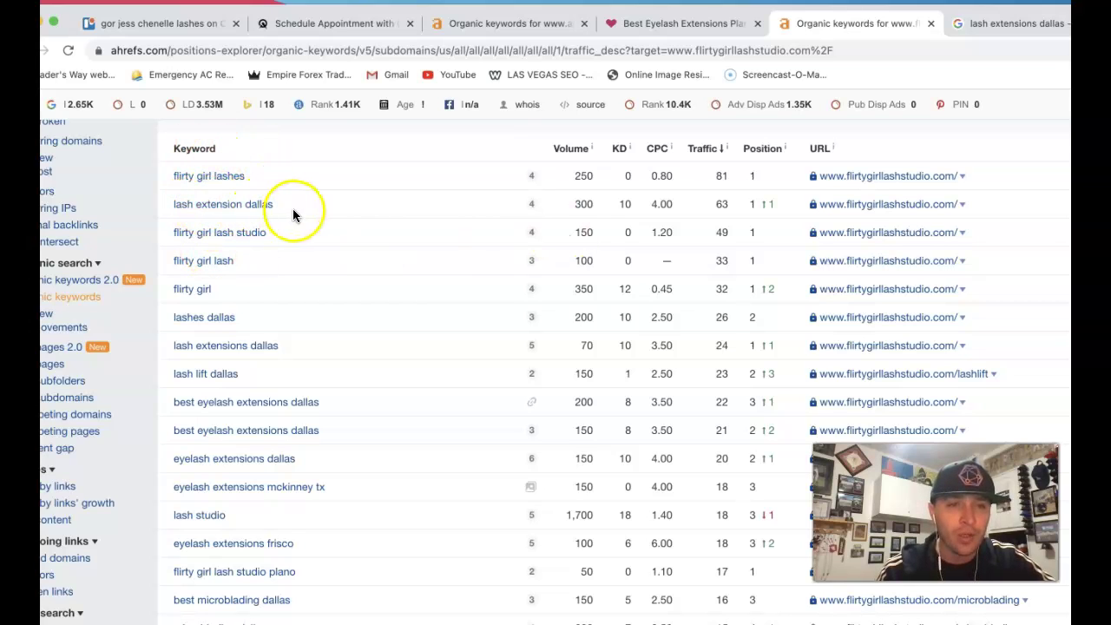
{"action": "left_click_drag", "start_coordinate": [274, 207], "coordinate": [149, 198]}
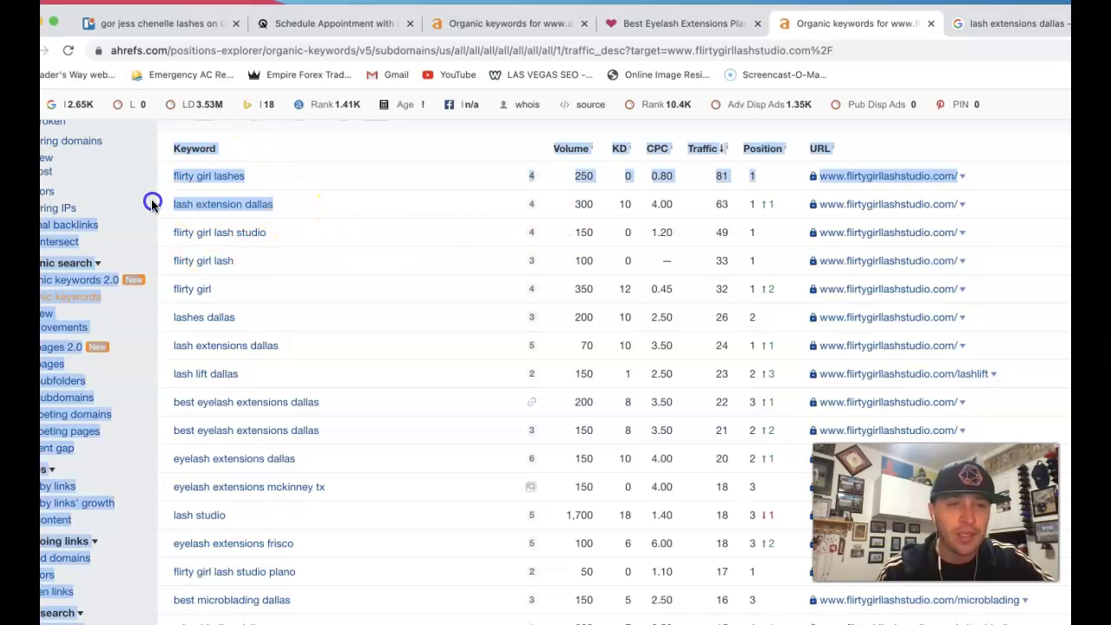
{"action": "left_click", "coordinate": [327, 208]}
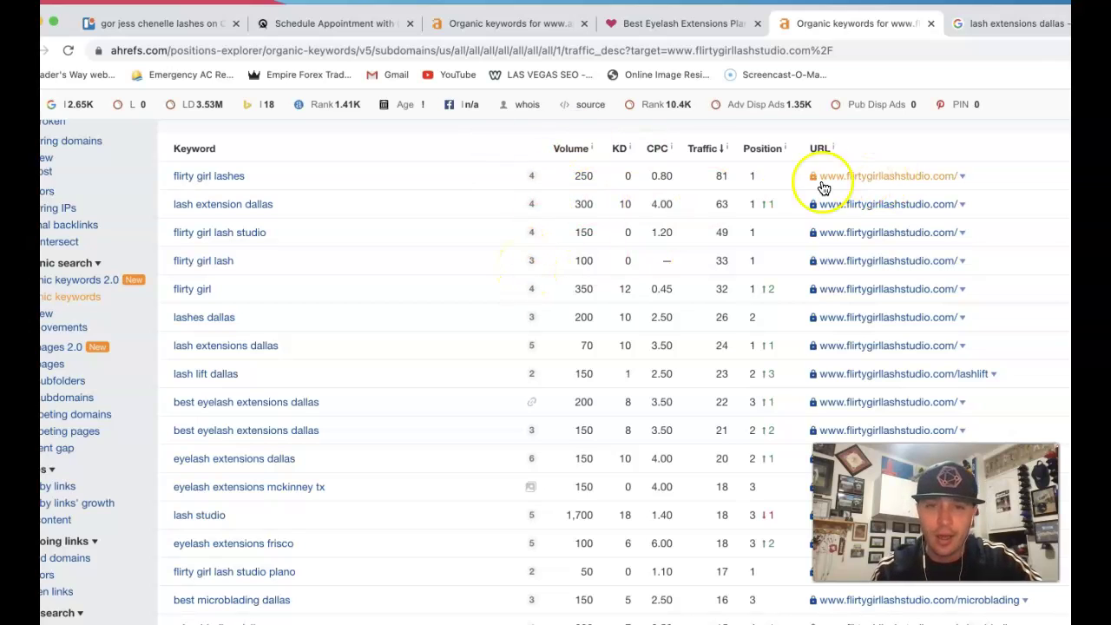
{"action": "left_click_drag", "start_coordinate": [729, 204], "coordinate": [717, 203]}
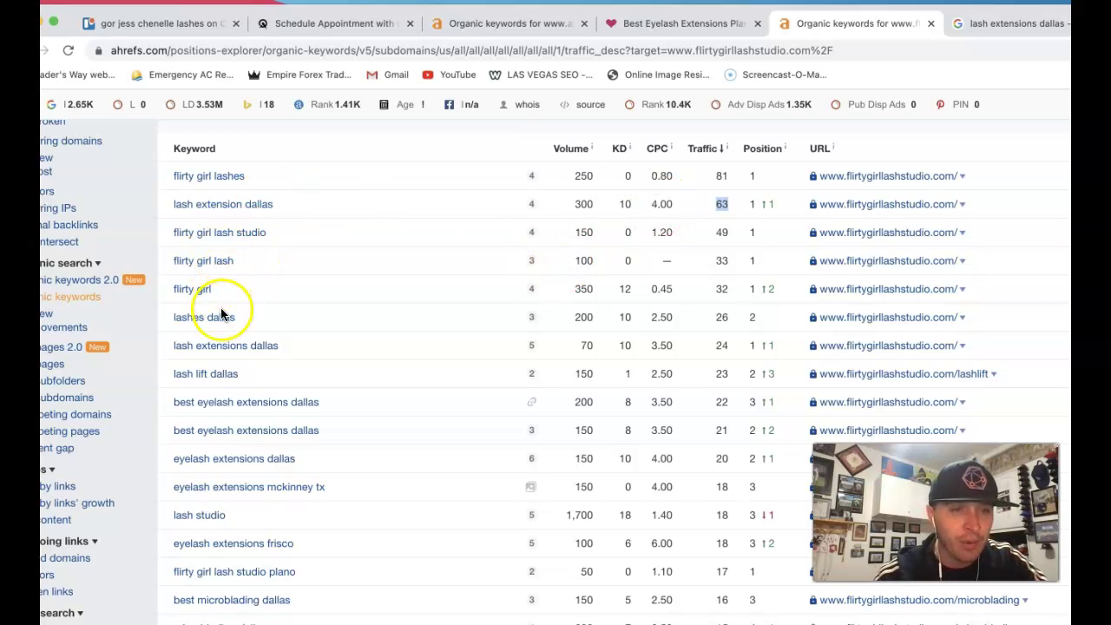
Highlight the "lashes dallas" keyword in the report, along with its traffic and search volume.
{"action": "scroll", "coordinate": [221, 314], "scroll_direction": "down", "scroll_amount": 2}
{"action": "left_click_drag", "start_coordinate": [145, 218], "coordinate": [230, 217]}
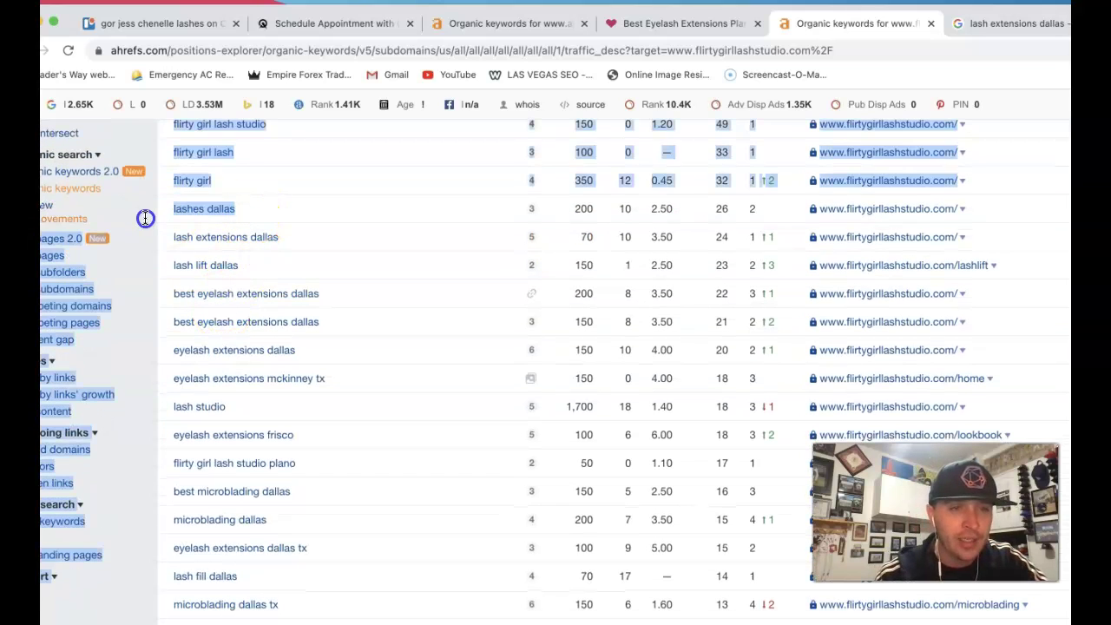
{"action": "left_click", "coordinate": [248, 218]}
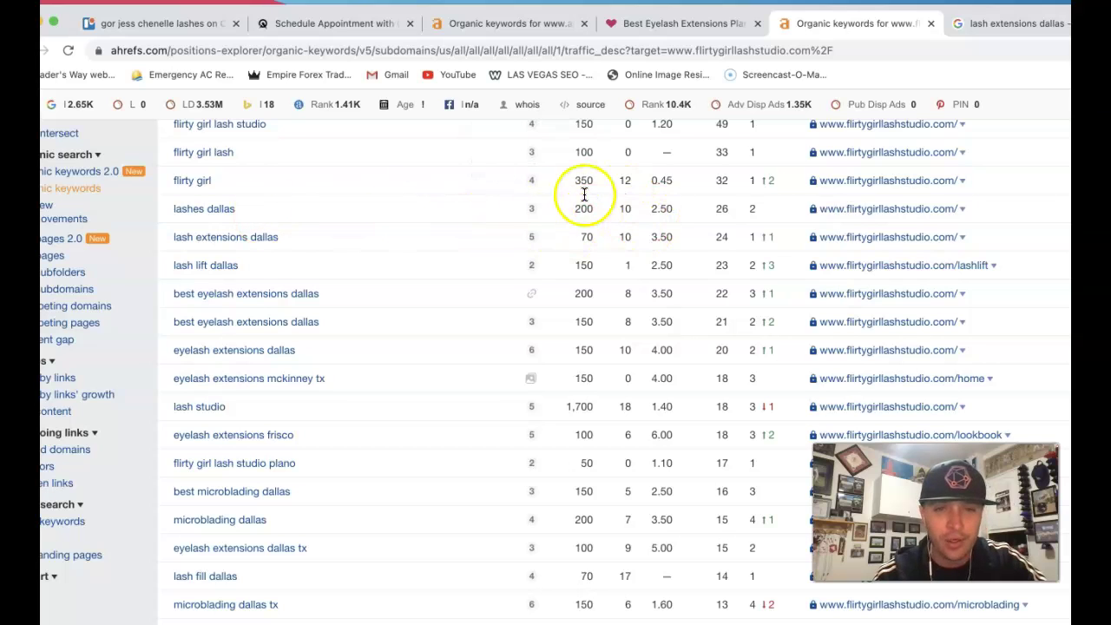
{"action": "mouse_move", "coordinate": [529, 248]}
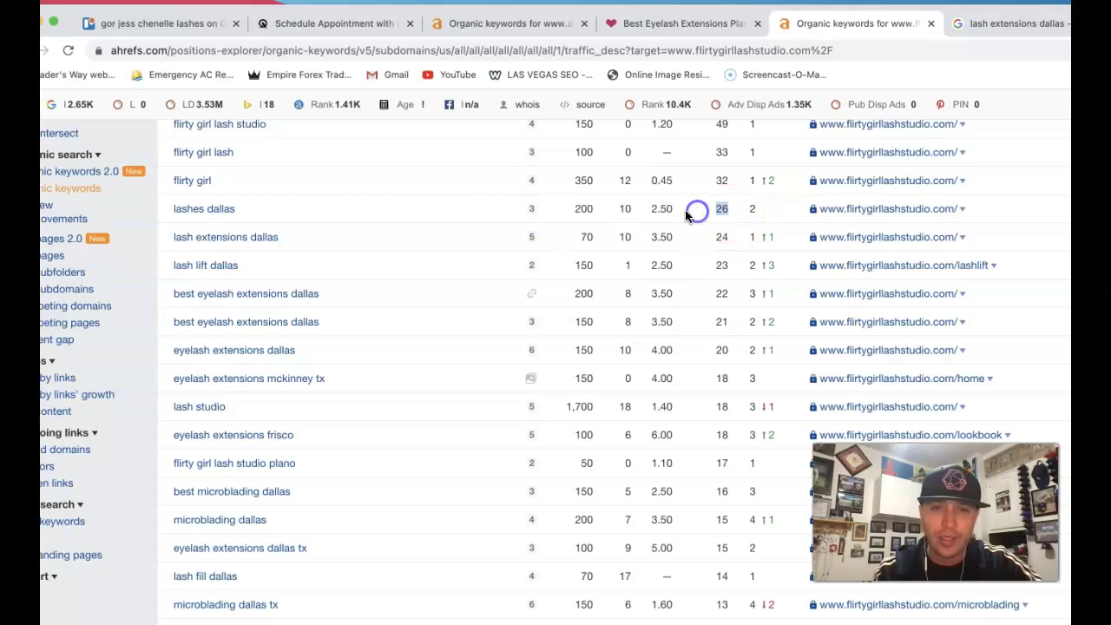
{"action": "double_click", "coordinate": [581, 208]}
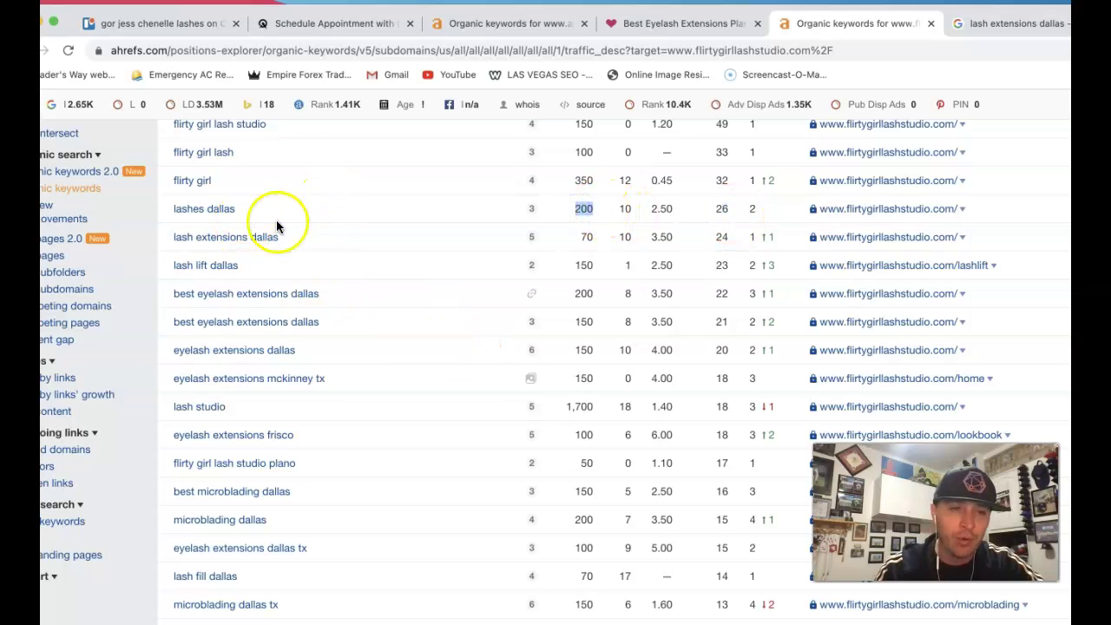